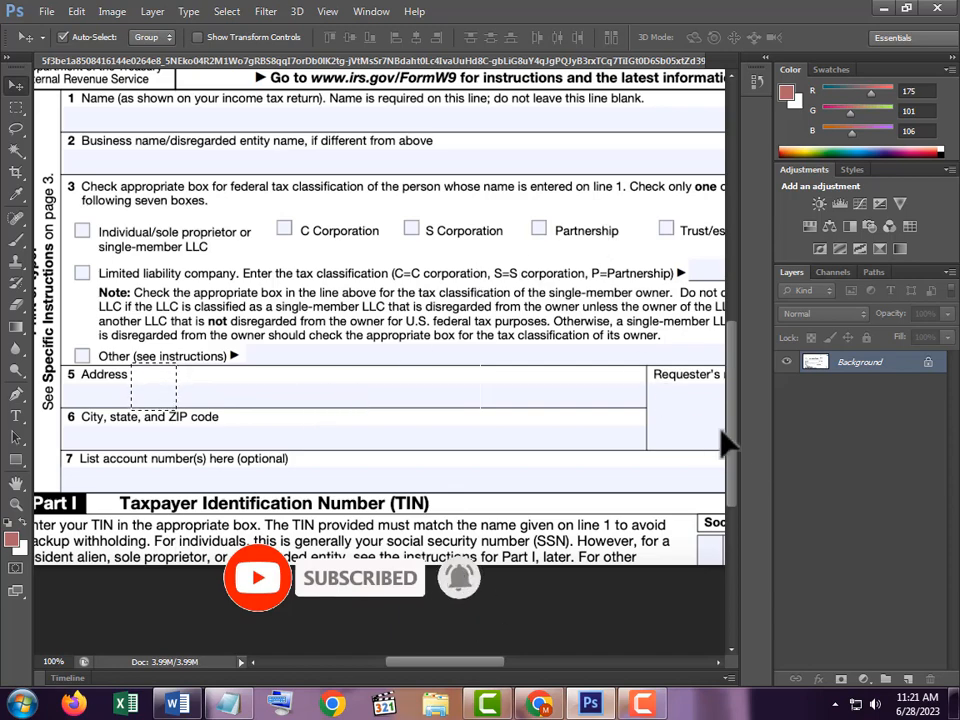
- Close the W-9 form document and discard its changes
drag(733, 440, 754, 302)
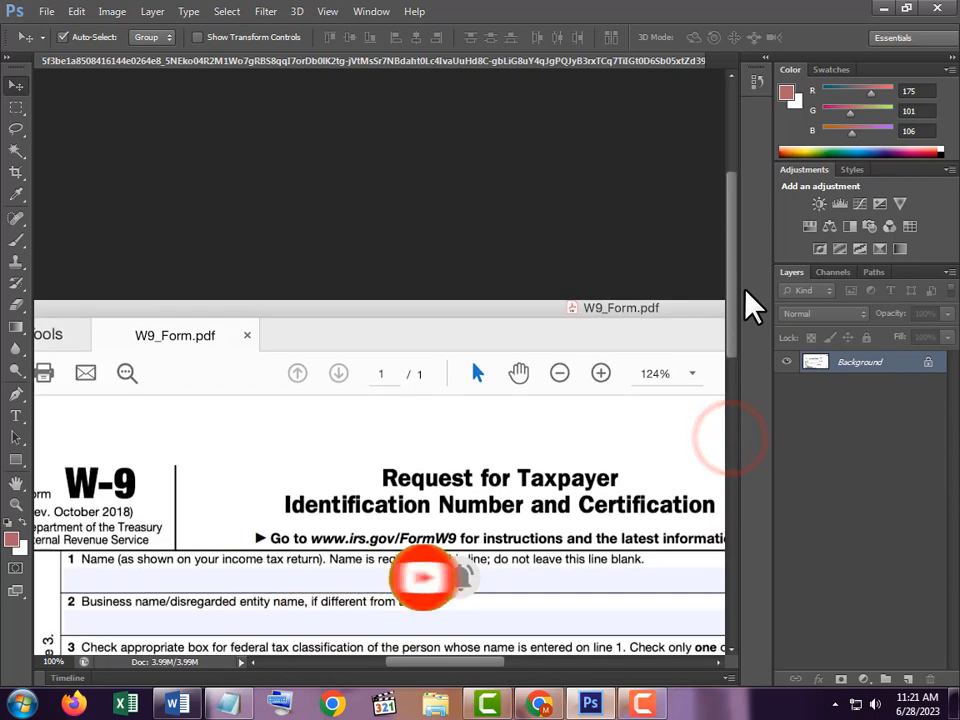
click(497, 326)
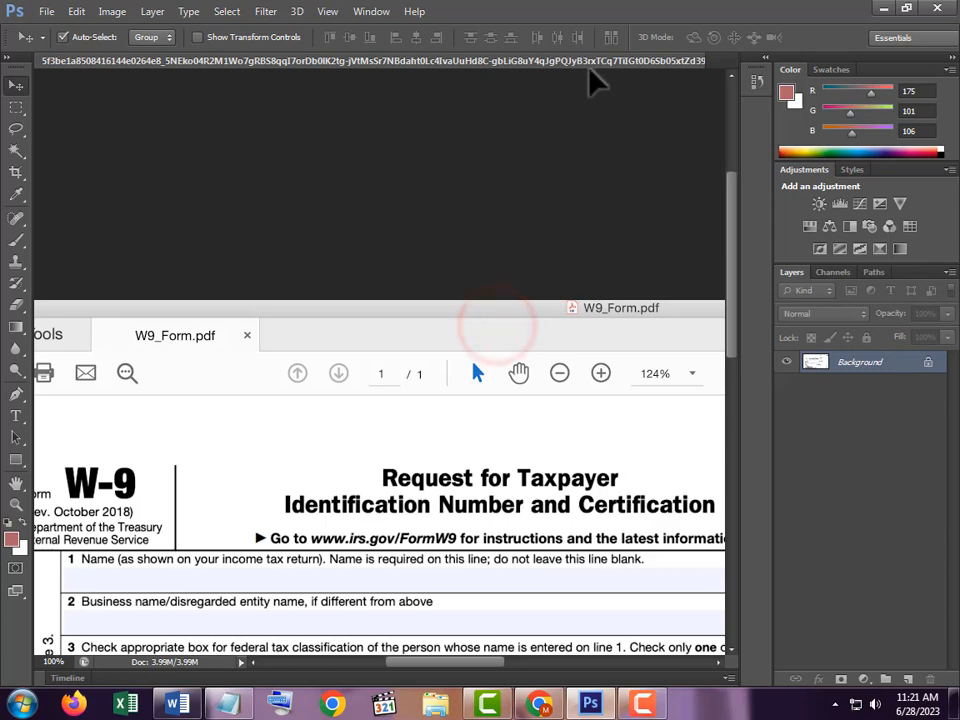
drag(587, 61, 622, 133)
click(636, 111)
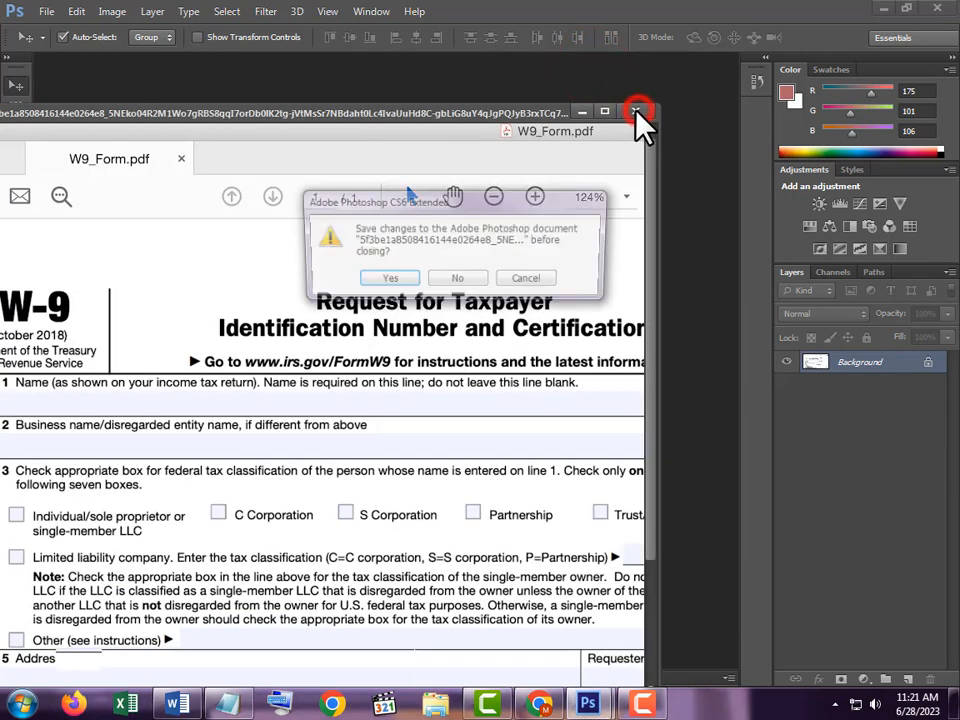
click(484, 279)
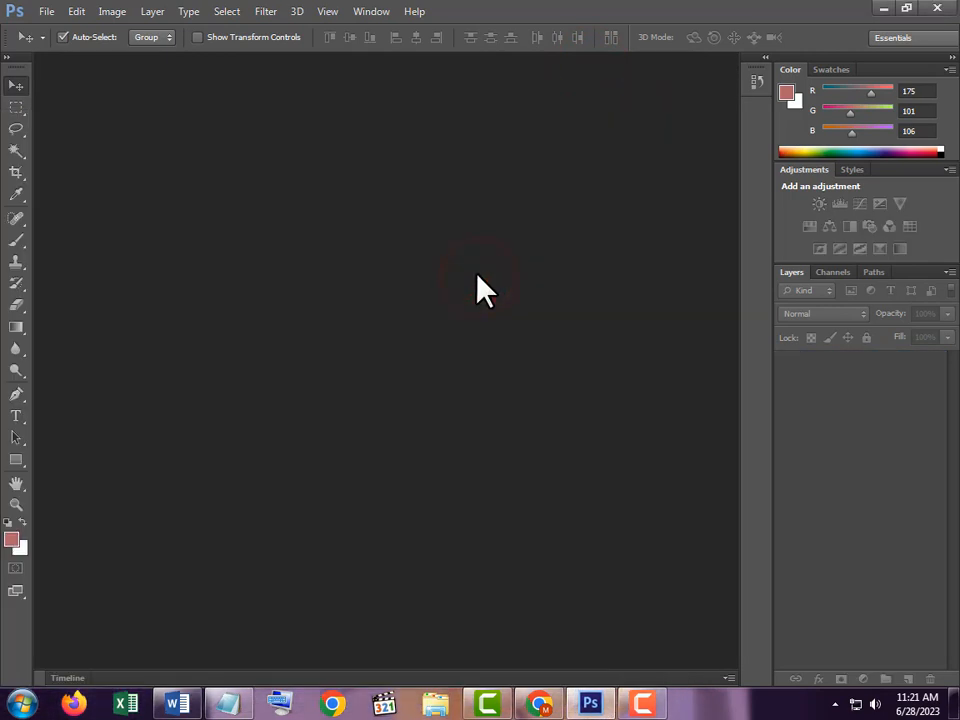
- Open the JPEG image from the Desktop whose name begins "edit handwritten scanned documents , Remove Handwriting From document in Photoshop"
double_click(335, 359)
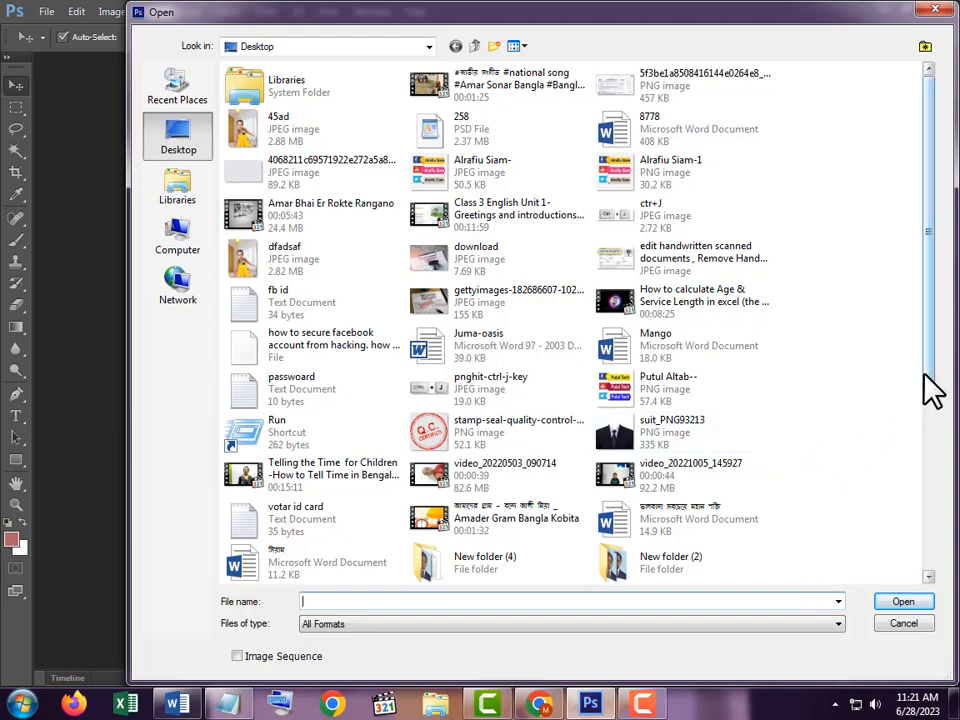
drag(929, 370, 938, 578)
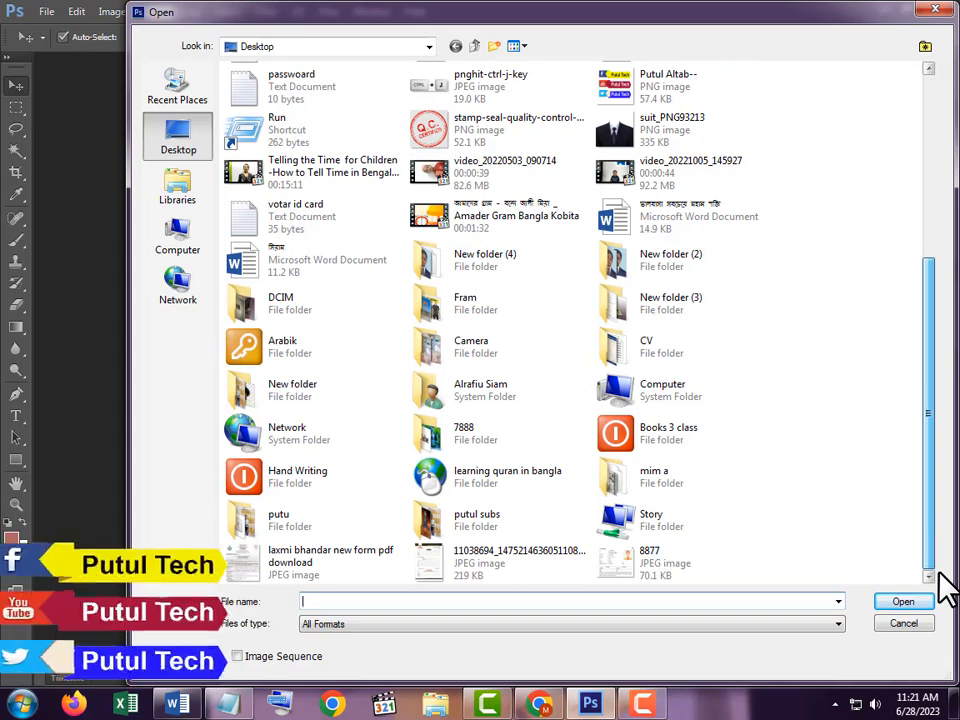
click(662, 565)
key(Return)
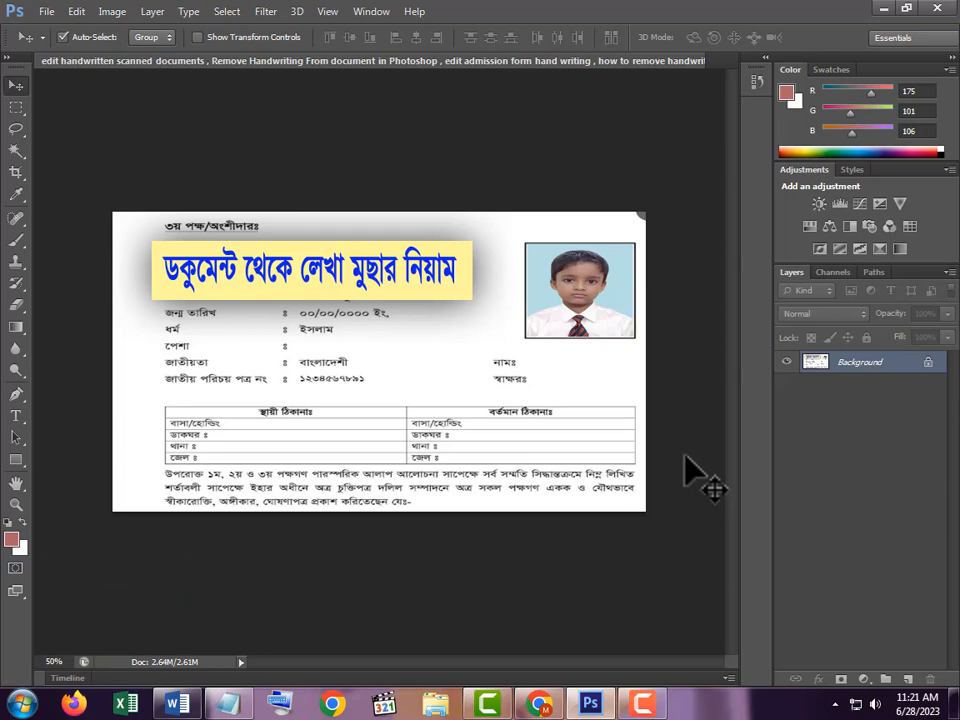
- Make a rectangular marquee selection of the blank paper just after the national ID number, slightly taller than the text line
click(366, 428)
click(368, 429)
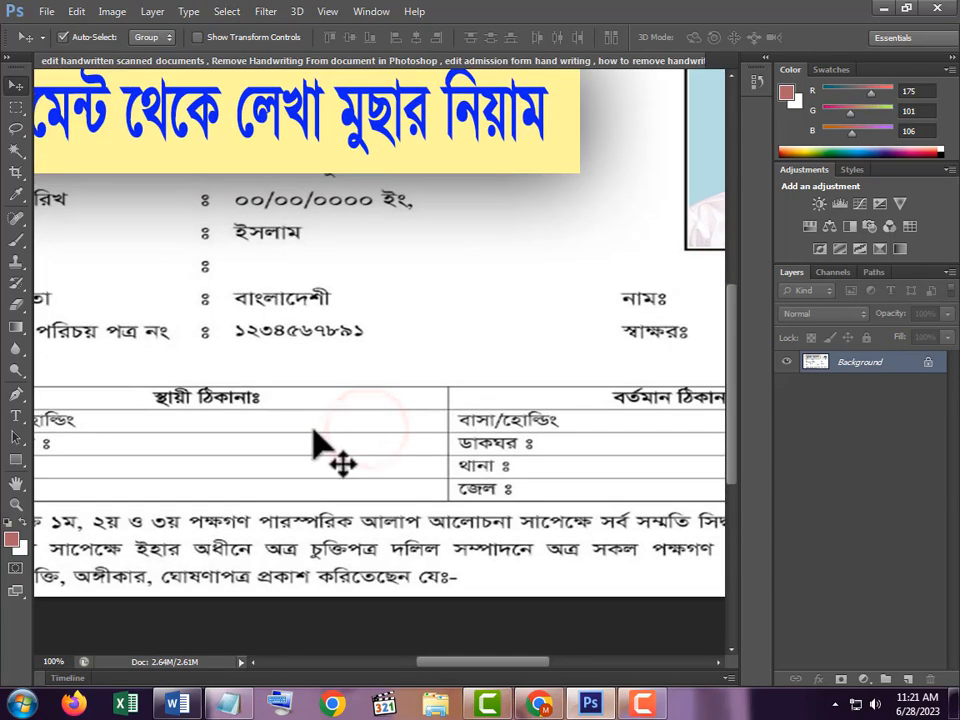
drag(264, 437, 325, 425)
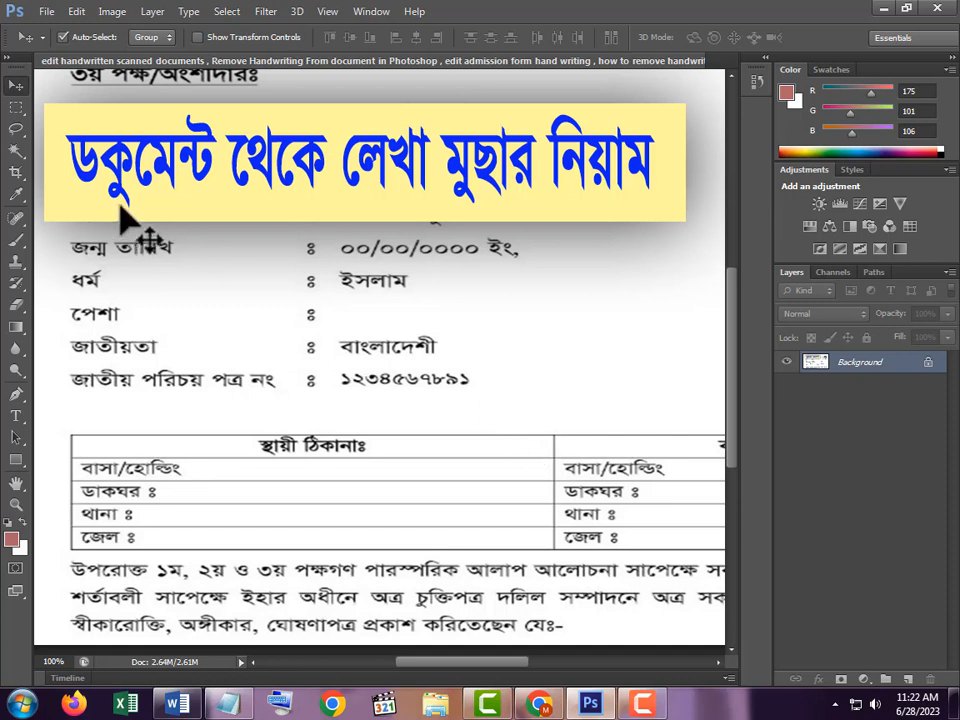
click(361, 391)
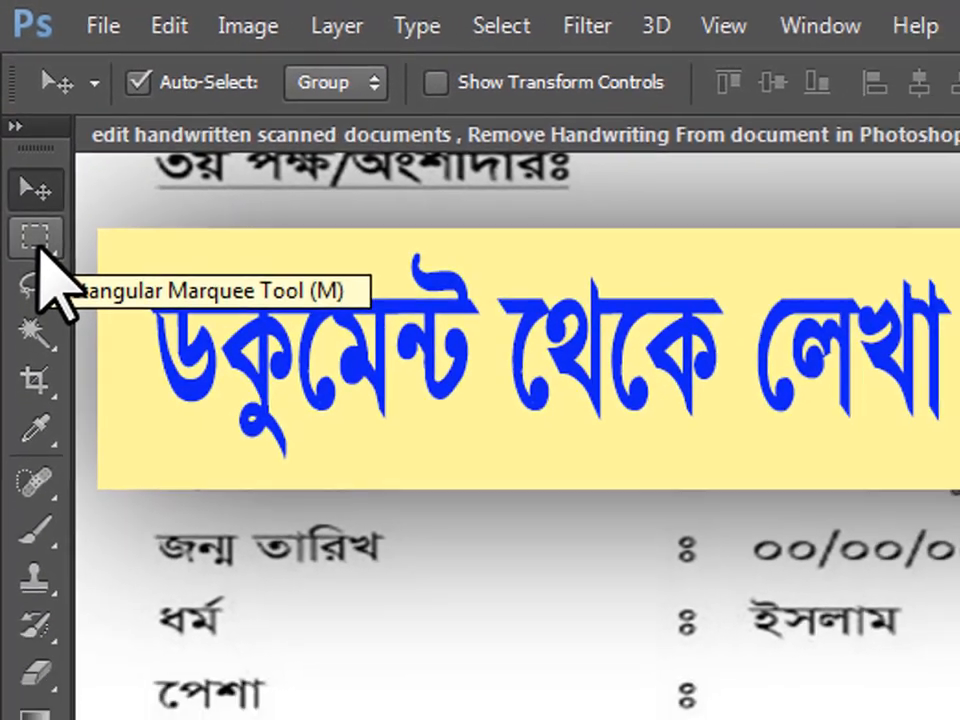
click(38, 260)
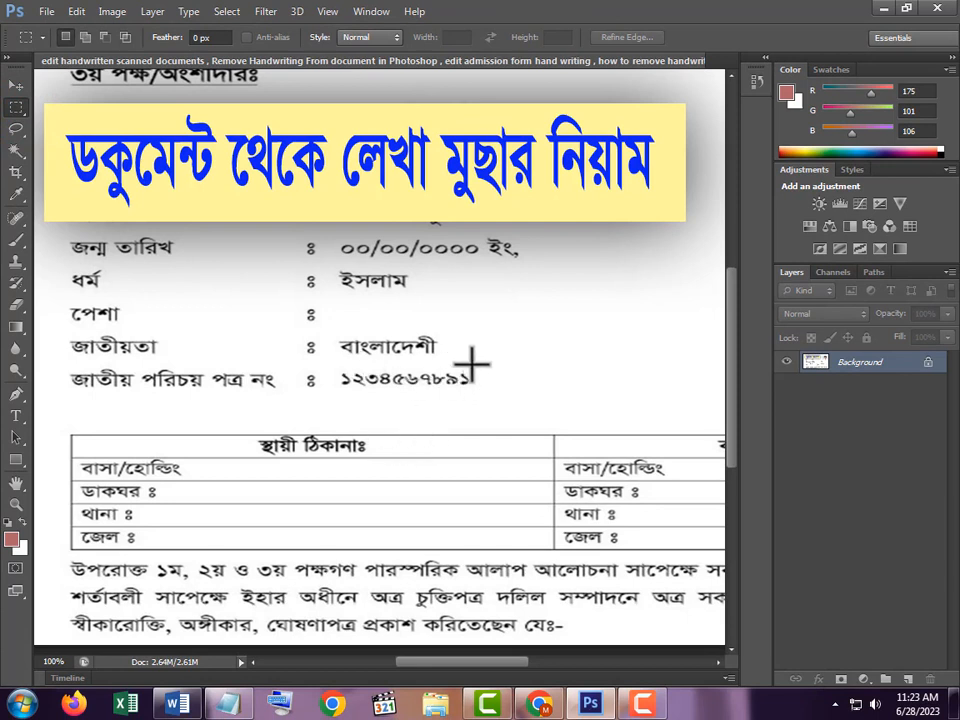
drag(488, 366, 578, 400)
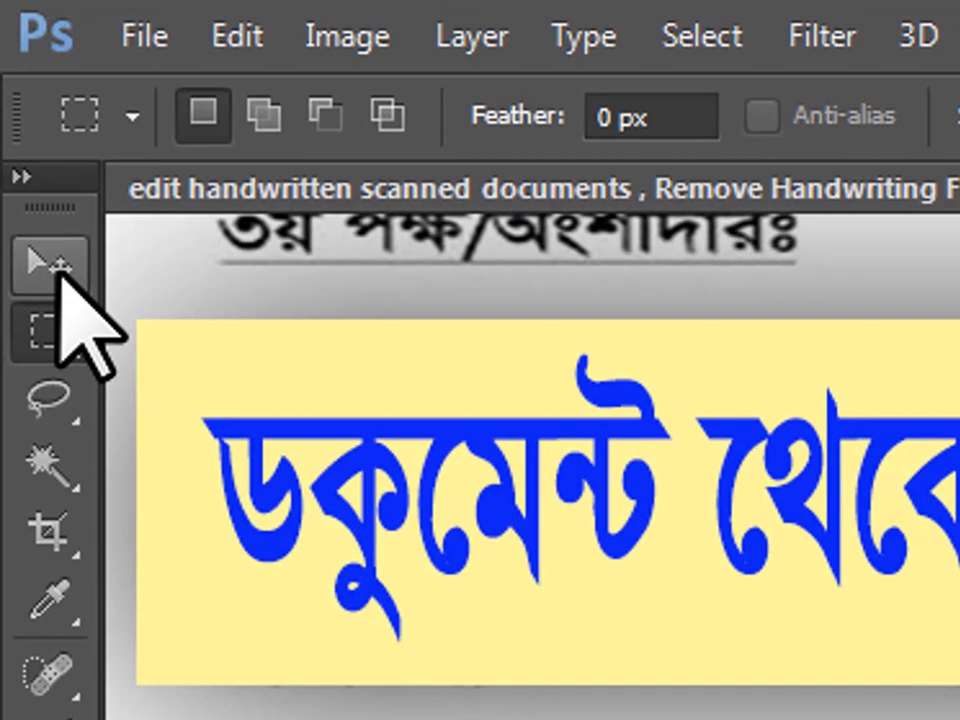
- Activate the Move tool and bring up the On-Screen Keyboard to demonstrate the key combination for duplicating the selection leftward
click(58, 265)
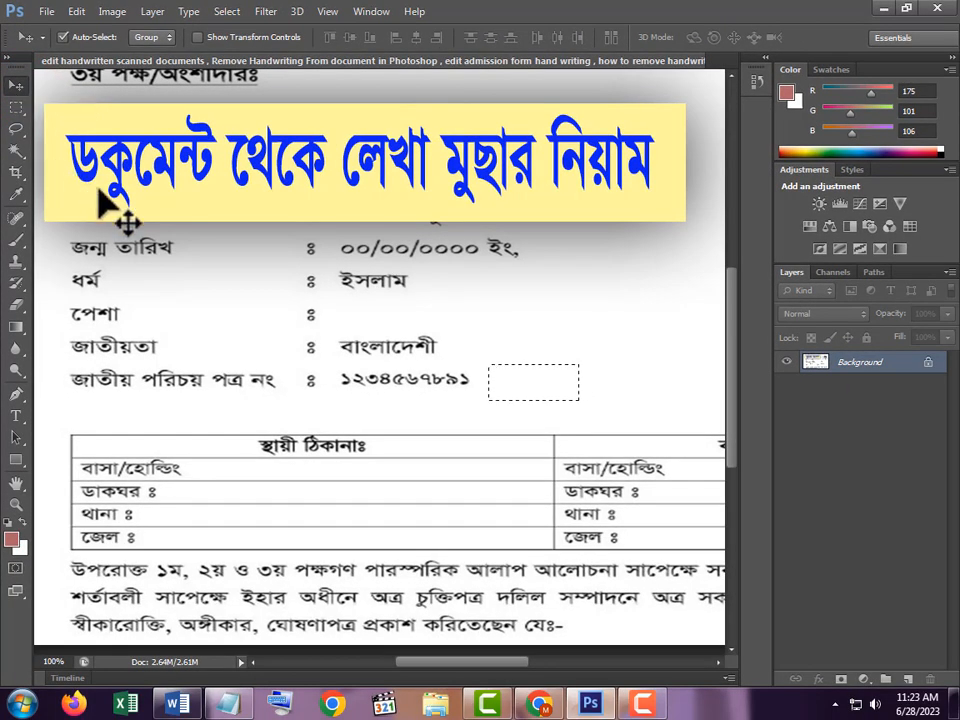
click(282, 704)
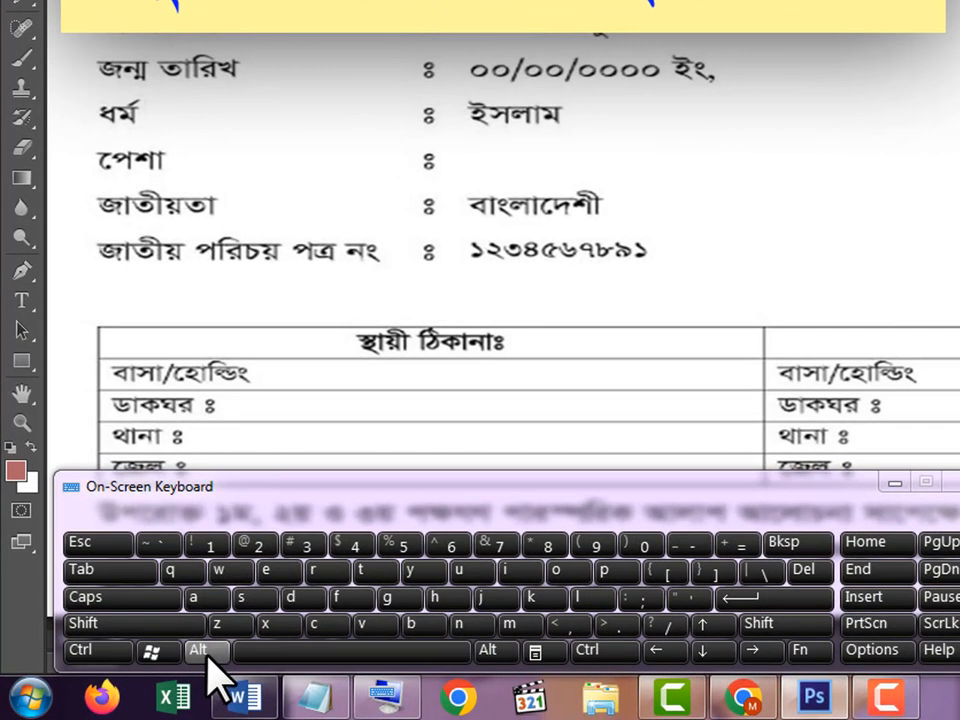
click(203, 650)
click(495, 652)
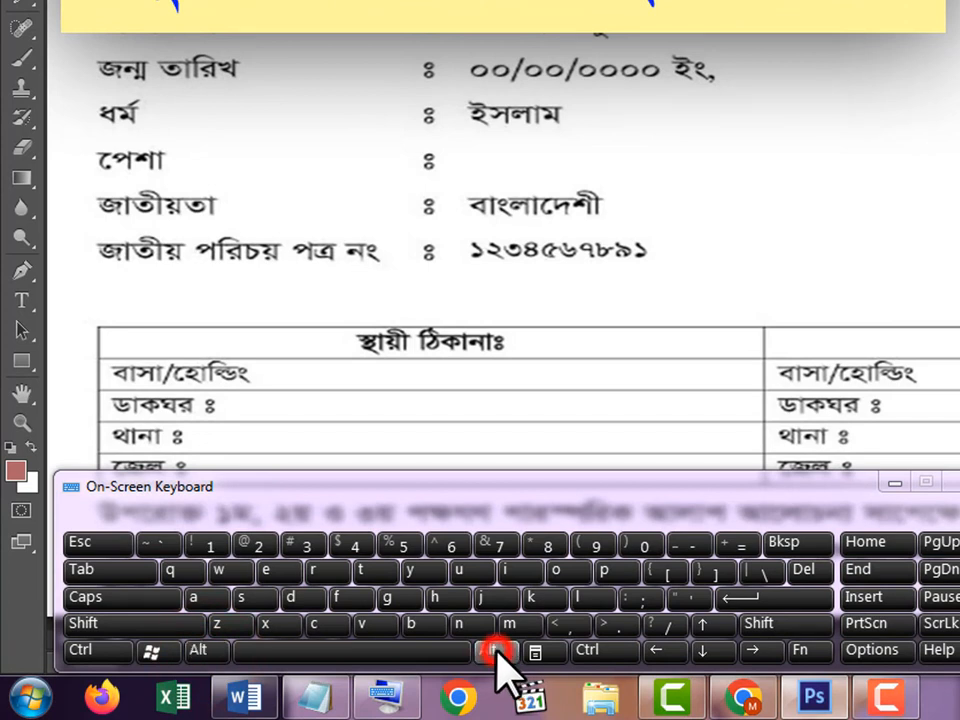
click(495, 652)
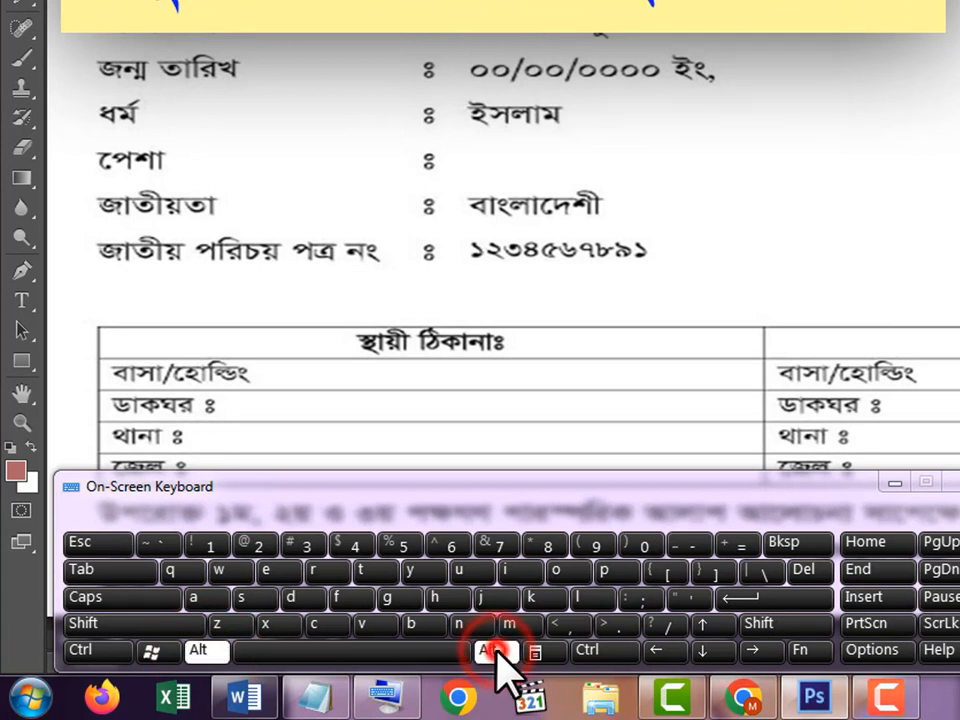
click(661, 652)
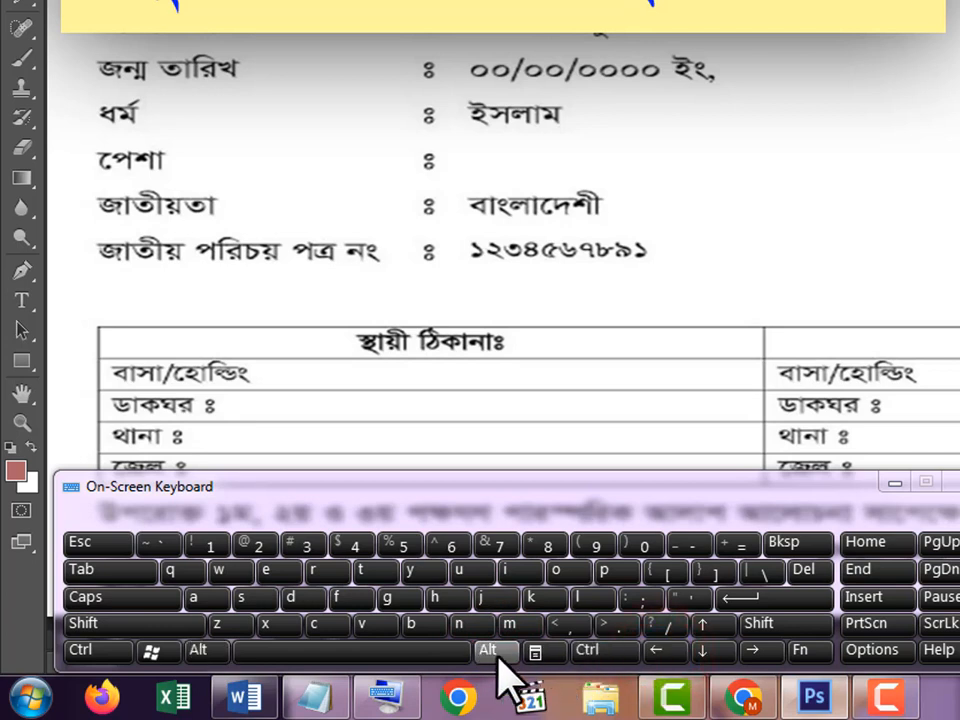
click(600, 650)
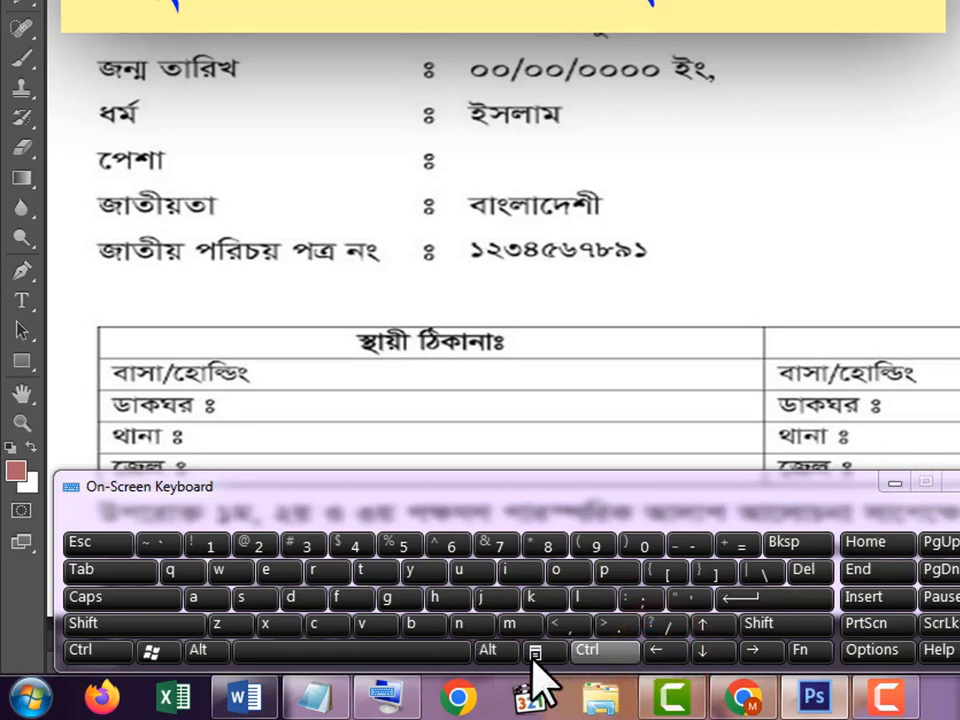
click(488, 650)
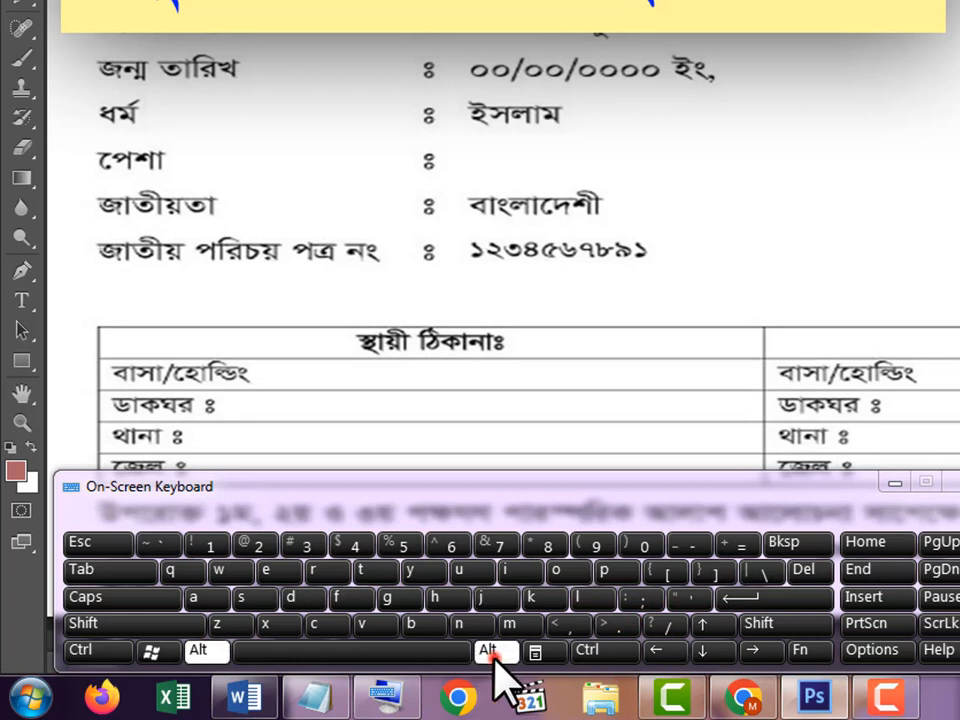
click(663, 652)
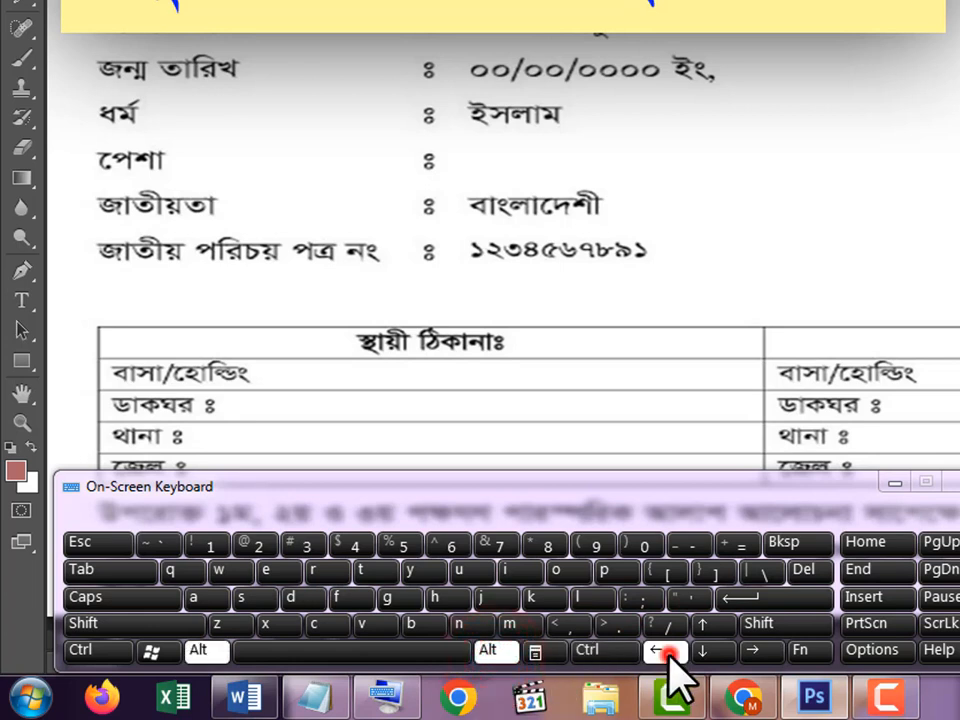
- Duplicate the blank selection leftward in small nudges over the national ID number until all its digits are covered
click(701, 250)
key(alt+Left)
key(alt+Left)
key(alt+Left)
key(alt+Left)
key(alt+Left)
key(alt+Left)
key(alt+Left)
key(alt+Left)
key(alt+Left)
key(alt+Left)
key(alt+Left)
key(alt+Left)
key(alt+Left)
key(alt+Left)
key(alt+Left)
key(alt+Left)
key(alt+Left)
key(alt+Left)
key(alt+Left)
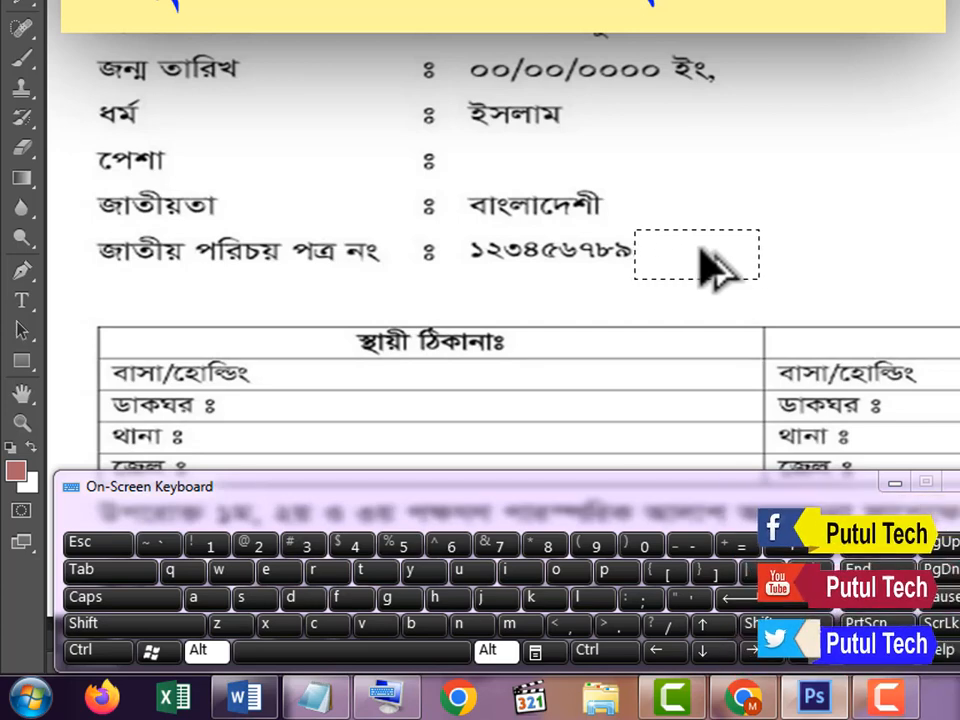
key(alt+Left)
key(alt+Left)
key(alt+Left)
key(alt+Left)
key(alt+Left)
key(alt+Left)
key(alt+Left)
key(alt+Left)
key(alt+Left)
key(alt+Left)
key(alt+Left)
key(alt+Left)
key(alt+Left)
key(alt+Left)
key(alt+Left)
key(alt+Left)
key(alt+Left)
key(alt+Left)
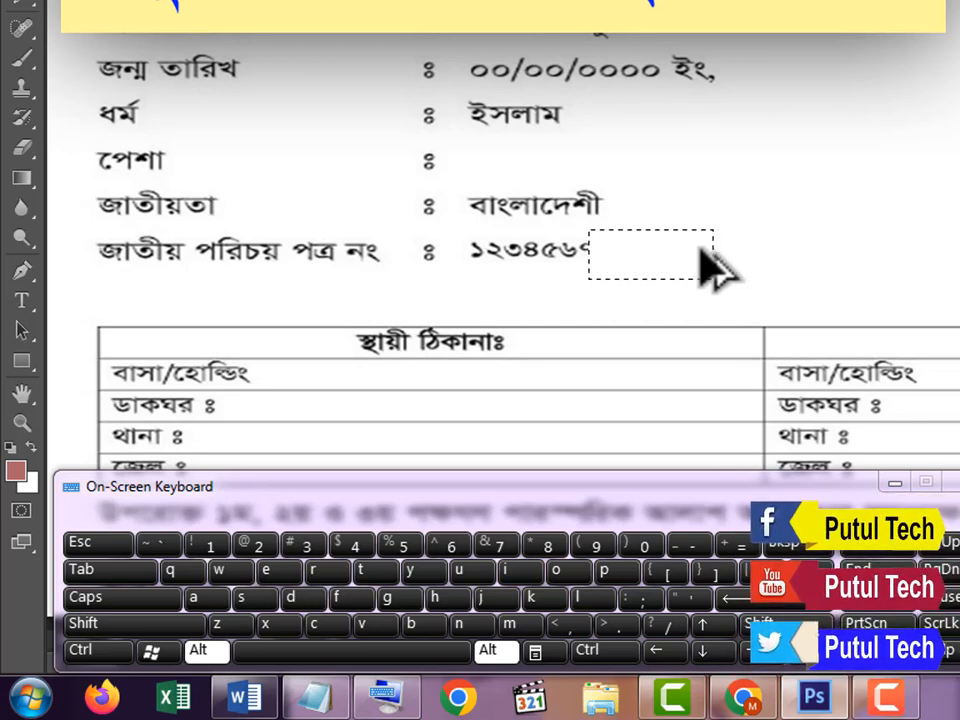
key(alt+Left)
key(alt+Left)
key(alt+Left)
key(alt+Left)
key(alt+Left)
key(alt+Left)
key(alt+Left)
key(alt+Left)
key(alt+Left)
key(alt+Left)
key(alt+Left)
key(alt+Left)
key(alt+Left)
key(alt+Left)
key(alt+Left)
key(alt+Left)
key(alt+Left)
key(alt+Left)
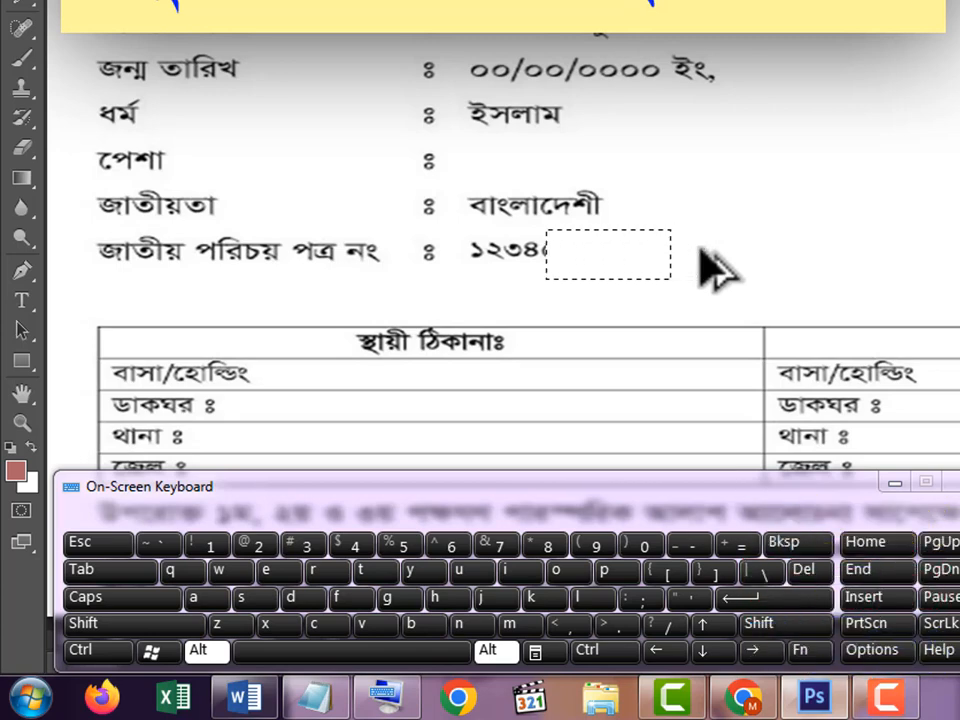
key(alt+Left)
key(alt+Left)
key(alt+Left)
key(alt+Left)
key(alt+Left)
key(alt+Left)
key(alt+Left)
key(alt+Left)
key(alt+Left)
key(alt+Left)
key(alt+Left)
key(alt+Left)
key(alt+Left)
key(alt+Left)
key(alt+Left)
key(alt+Left)
key(alt+Left)
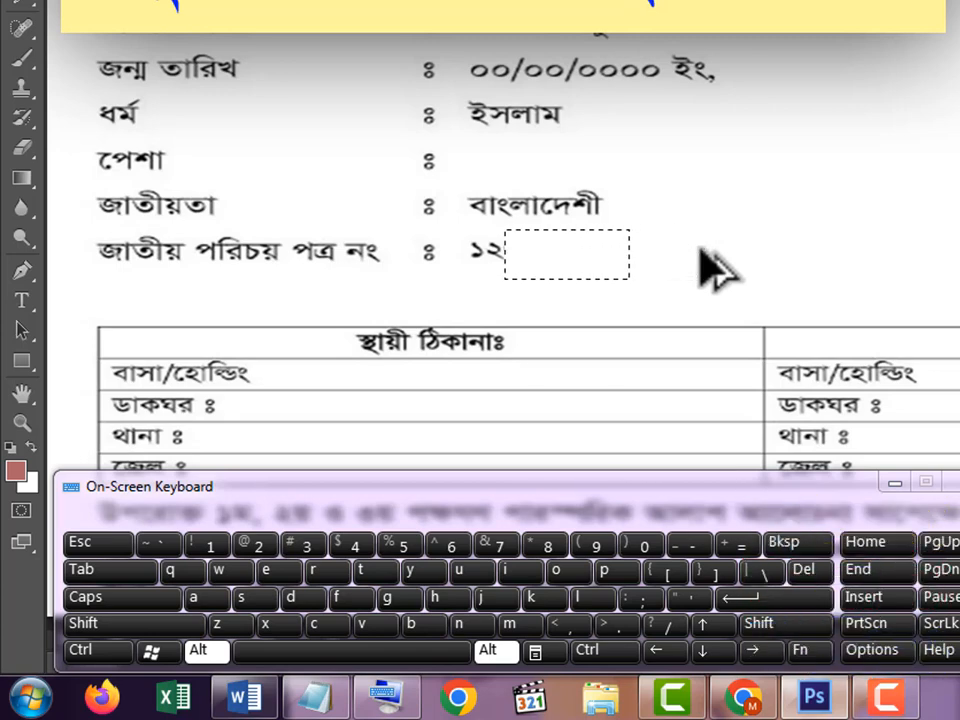
key(alt+Left)
key(alt+Left)
key(alt+Left)
key(alt+Left)
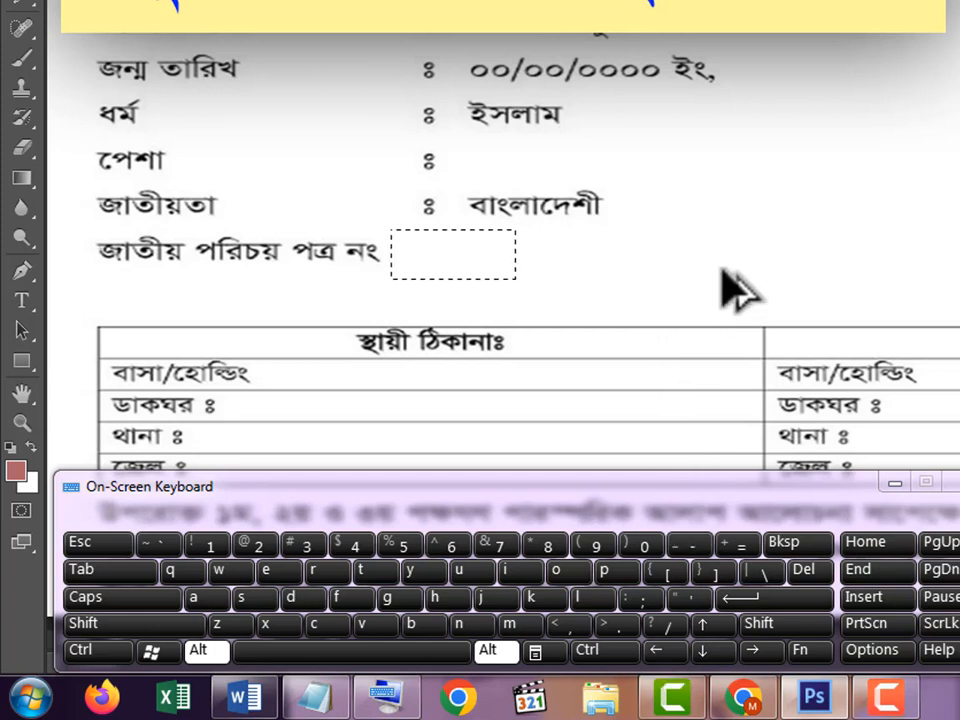
- Continue duplicating the blank patch leftward across the national ID label until the whole line is erased
key(Left)
key(Left)
key(Left)
key(Left)
key(Left)
key(Left)
key(Left)
key(Left)
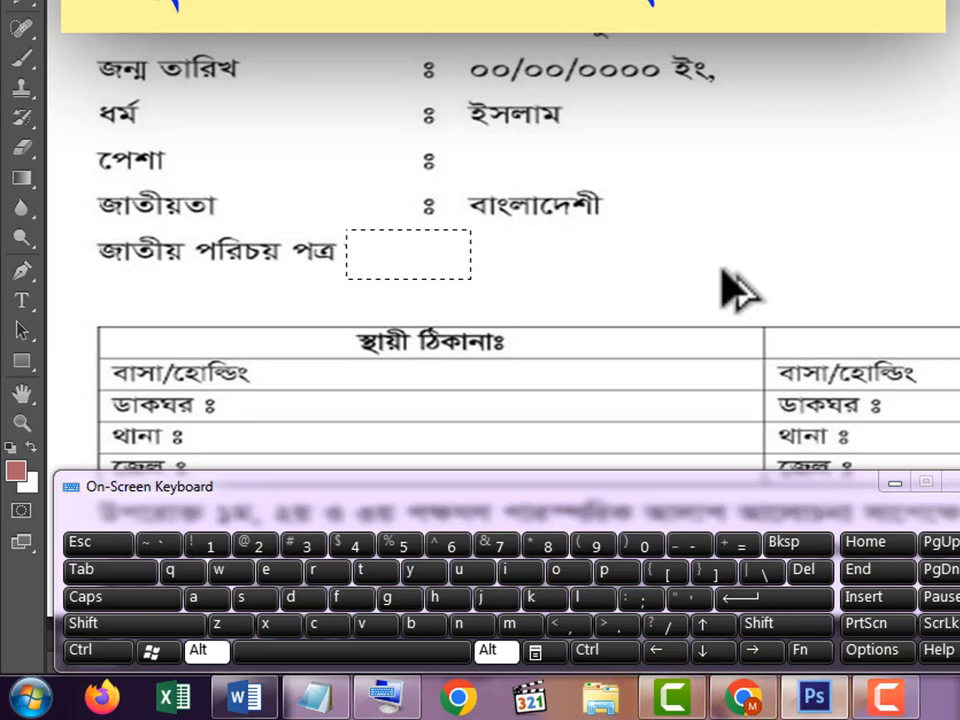
key(Left)
key(Left)
key(Left)
key(Left)
key(Left)
key(Left)
key(Left)
key(Left)
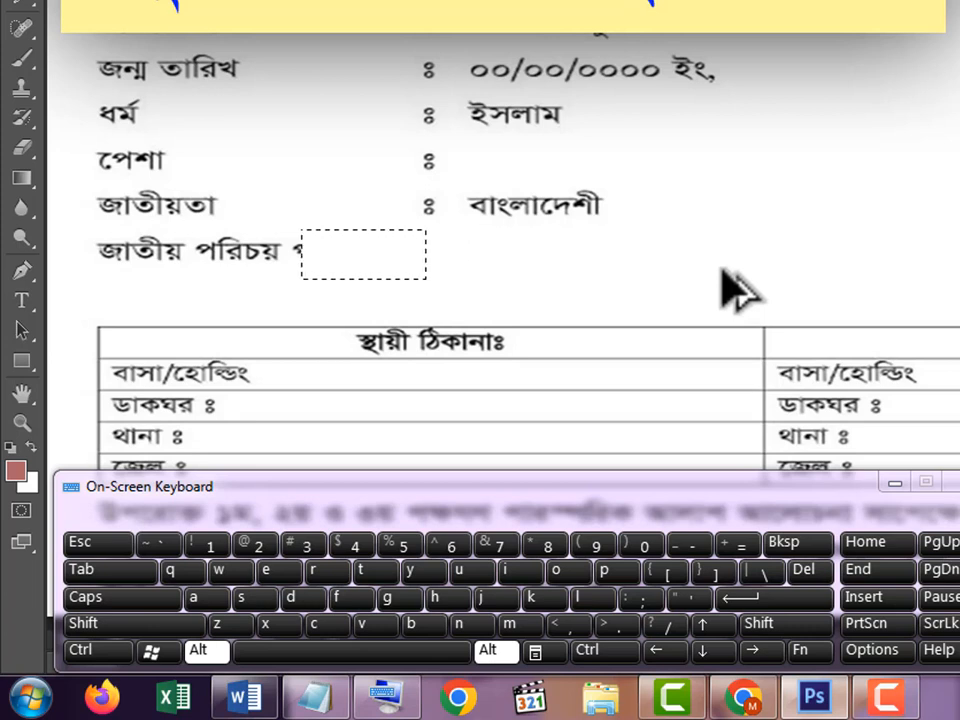
key(Left)
key(Left)
key(Left)
key(Left)
key(Left)
key(Left)
key(Left)
key(Left)
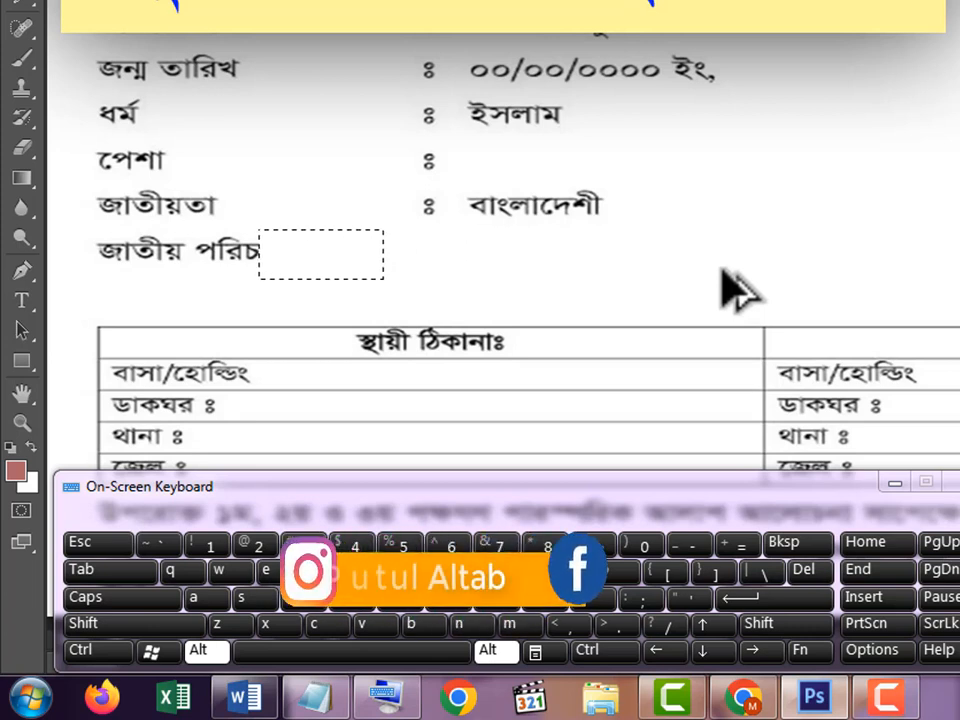
key(Left)
key(Left)
key(Left)
key(Left)
key(Left)
key(Left)
key(Left)
key(Left)
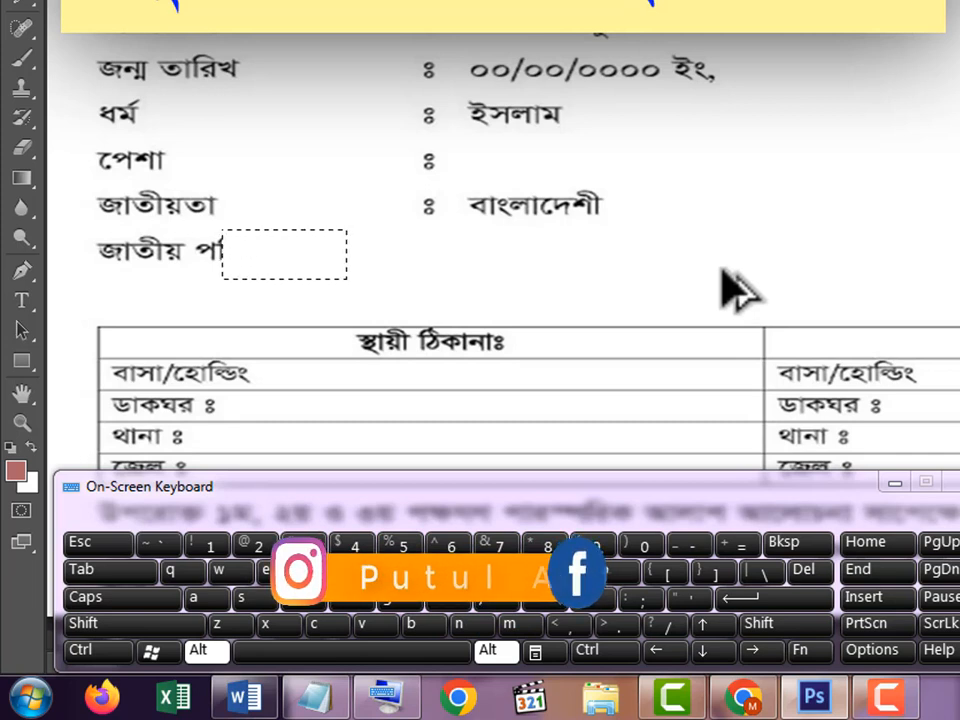
key(Left)
key(Left)
key(Left)
key(Left)
key(Left)
key(Left)
key(Left)
key(Left)
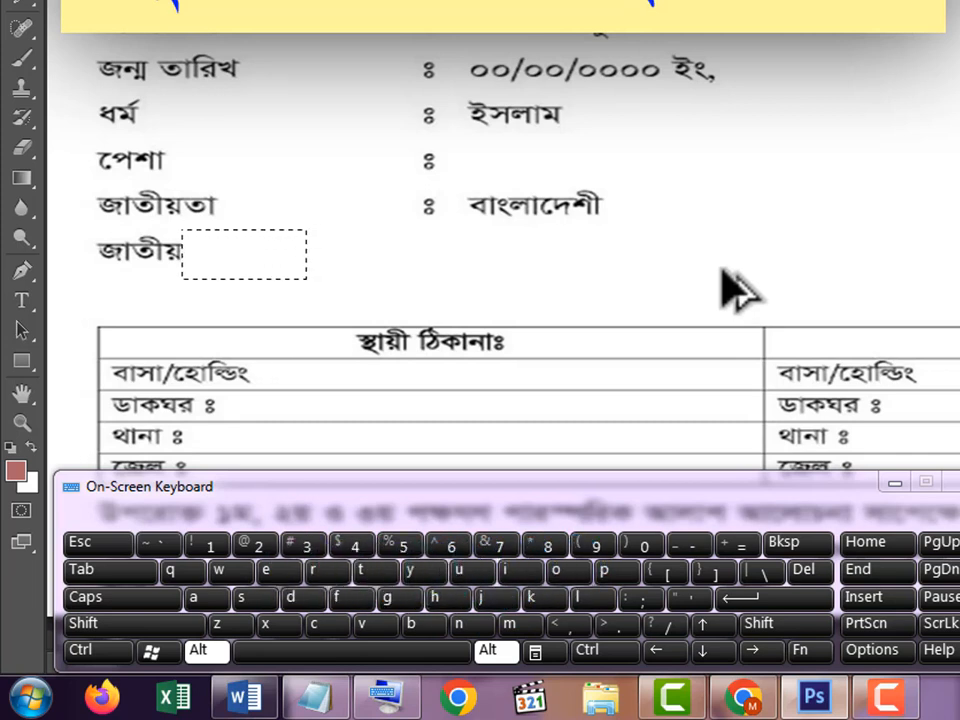
key(Left)
key(Left)
key(Left)
key(Left)
key(Left)
key(Left)
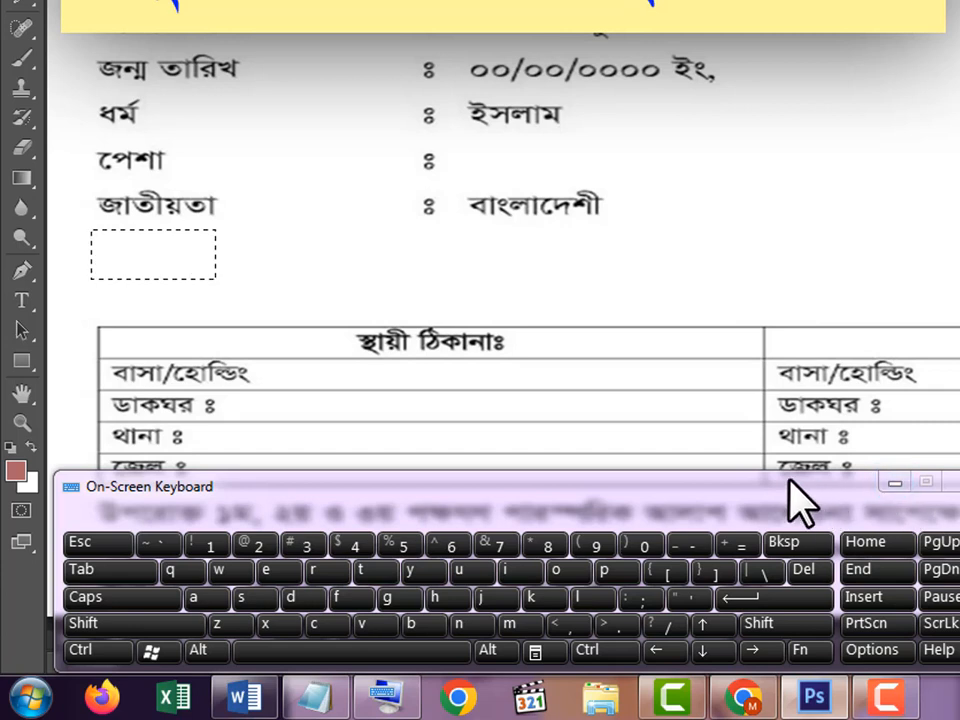
- Marquee-select a blank part of the বাসা/হোল্ডিং row including its borders, and move the selection outline just after that label
click(265, 373)
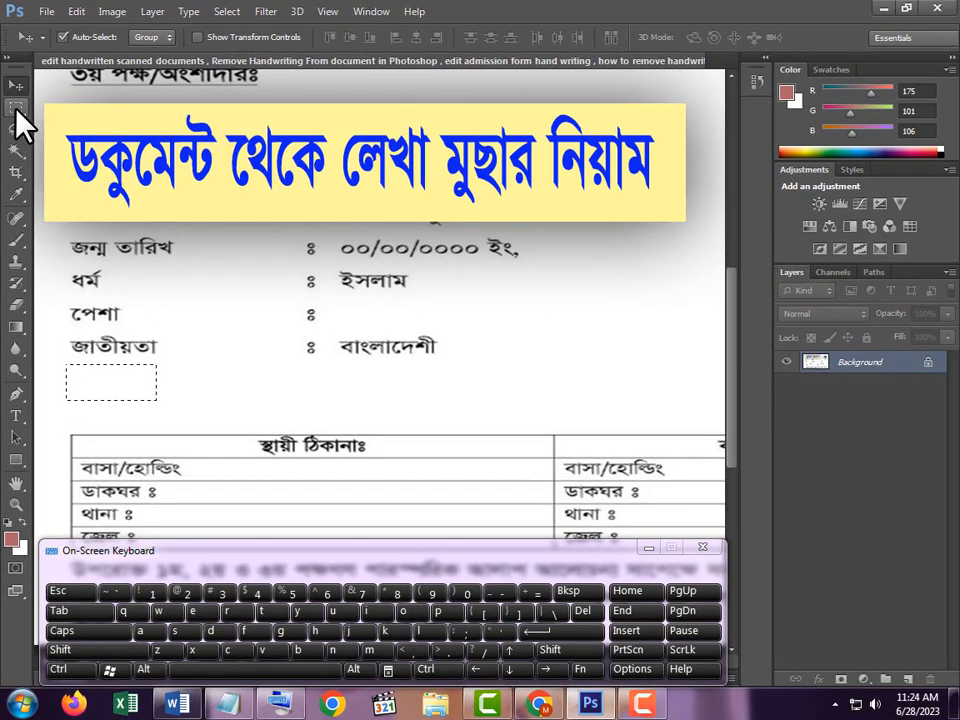
click(15, 104)
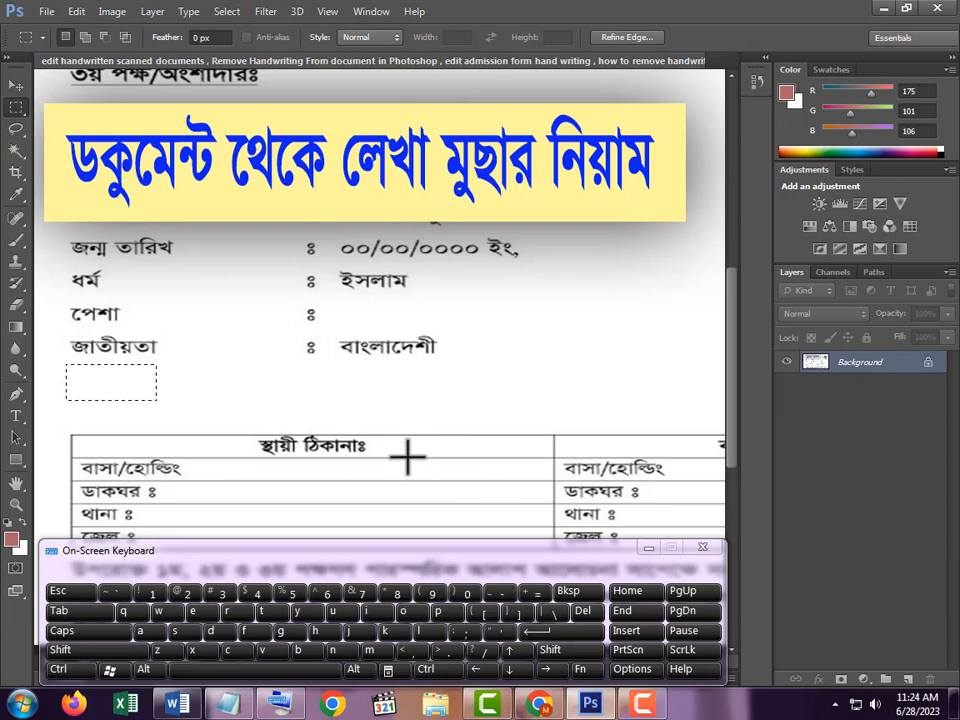
drag(407, 455, 471, 482)
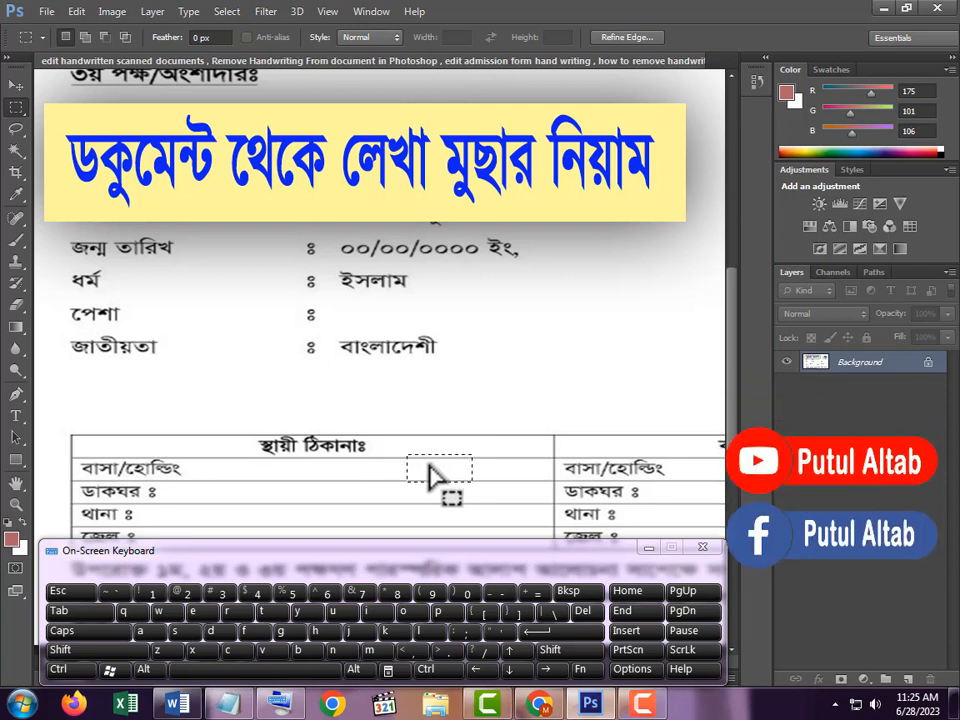
drag(431, 476, 221, 480)
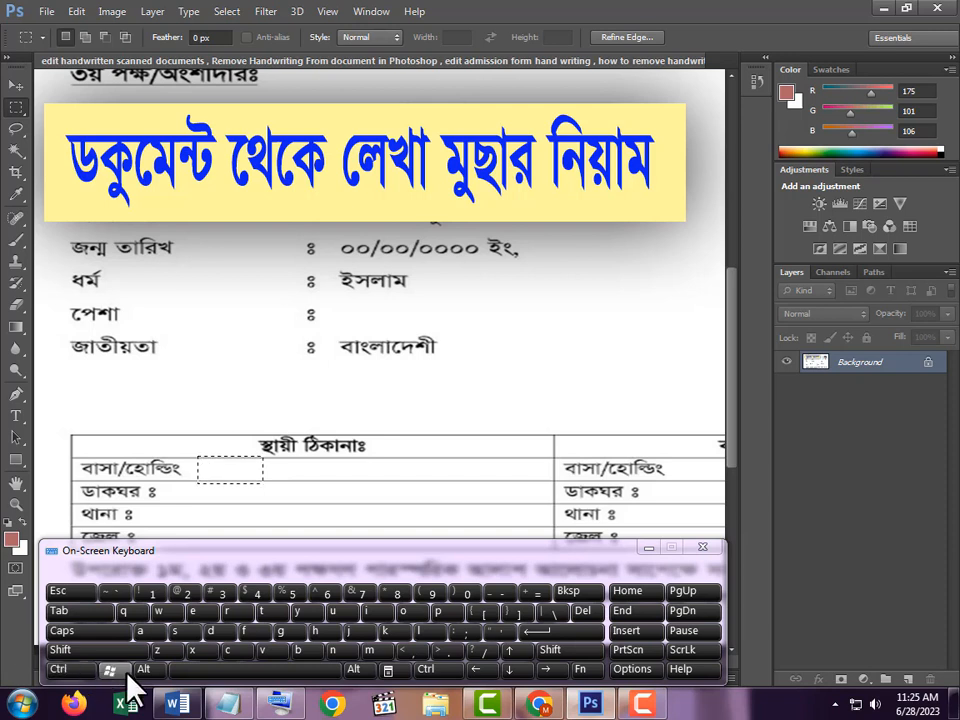
- Duplicate the blank patch leftward over হোল্ডিং in the বাসা/হোল্ডিং label, keeping বাসা/ and the row borders, and deselect
click(474, 670)
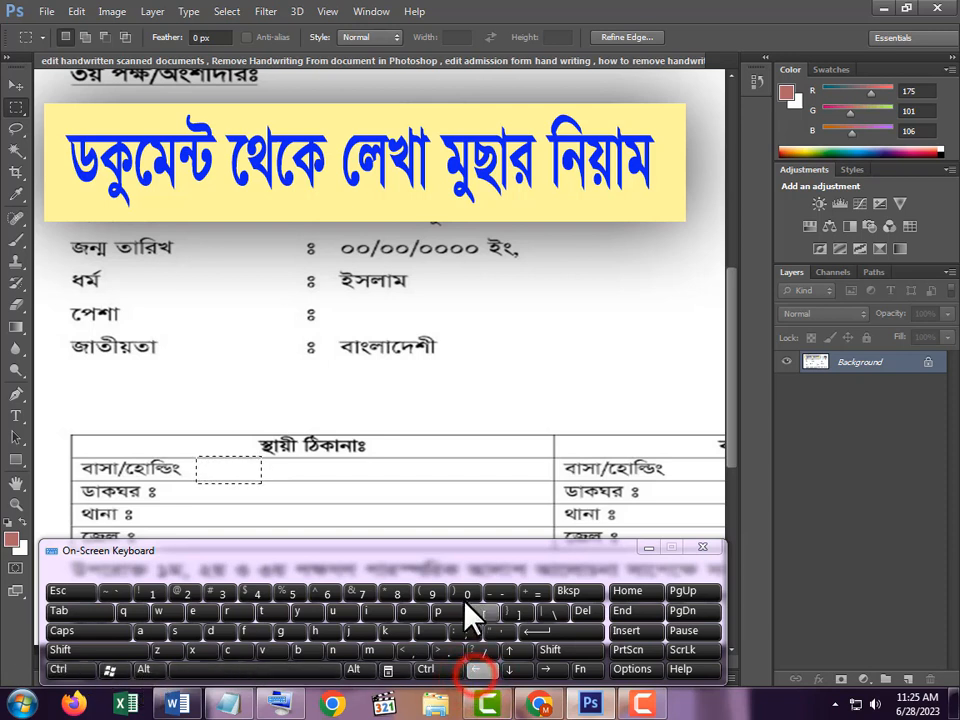
click(16, 86)
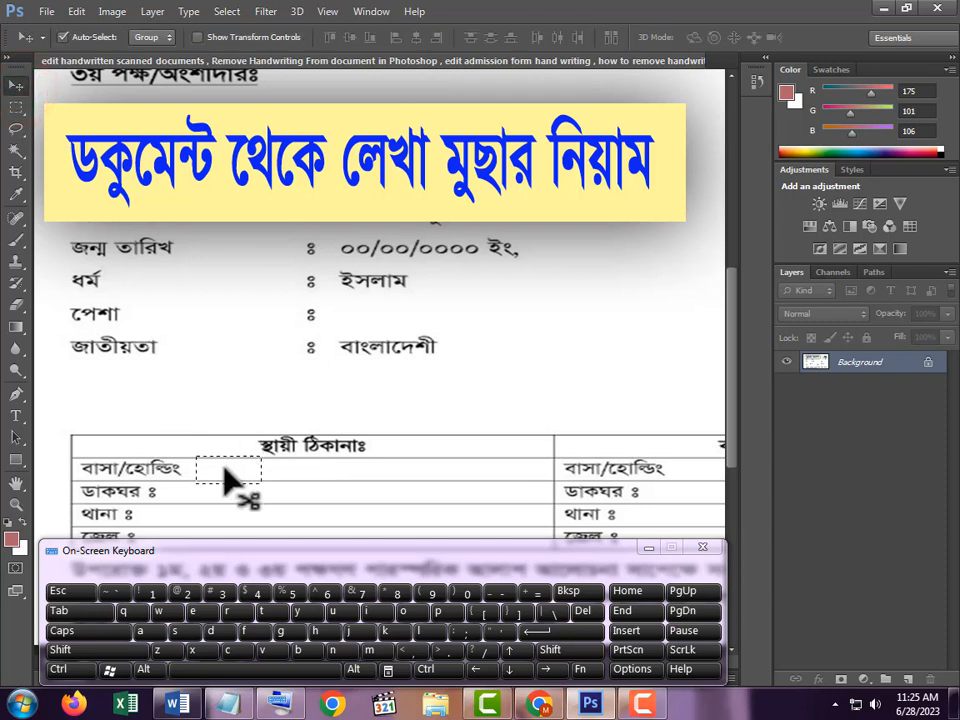
key(alt)
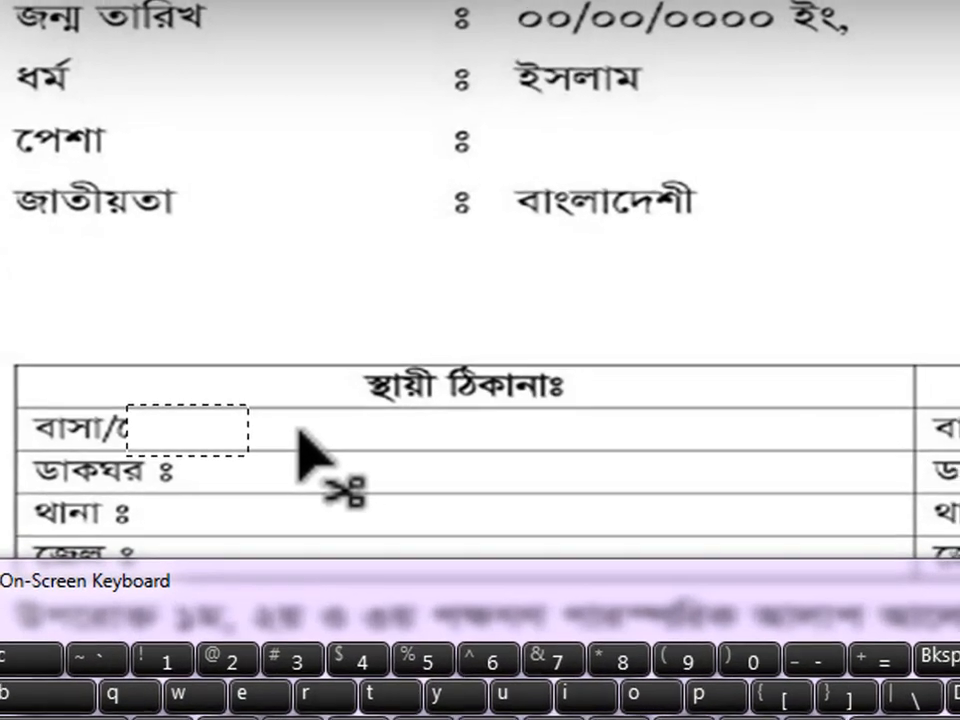
key(alt+Left)
key(alt+Left)
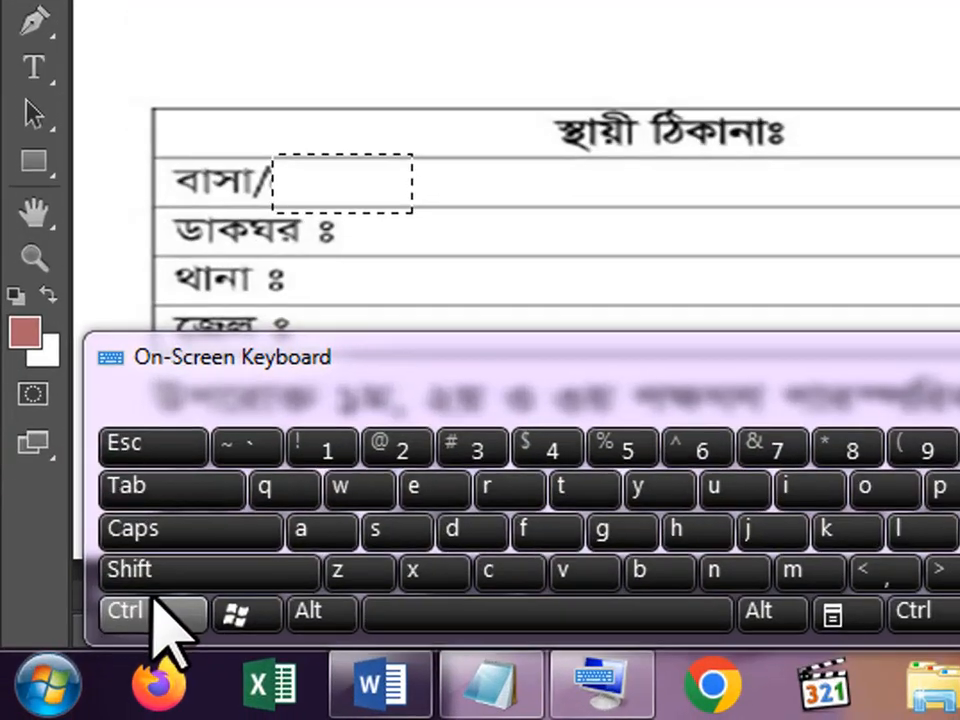
click(60, 684)
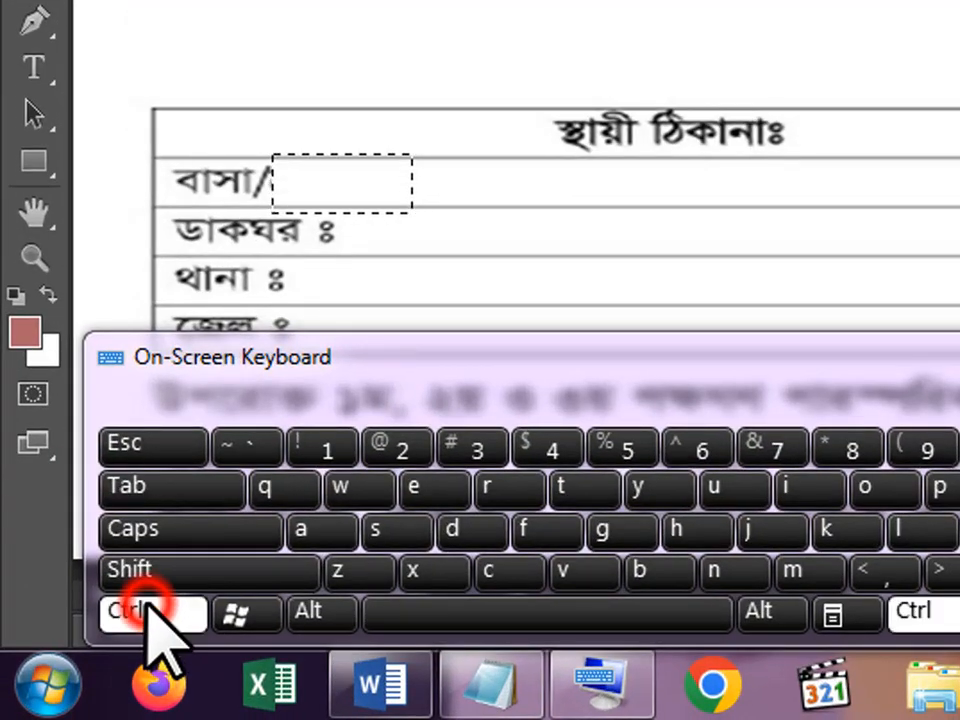
click(461, 530)
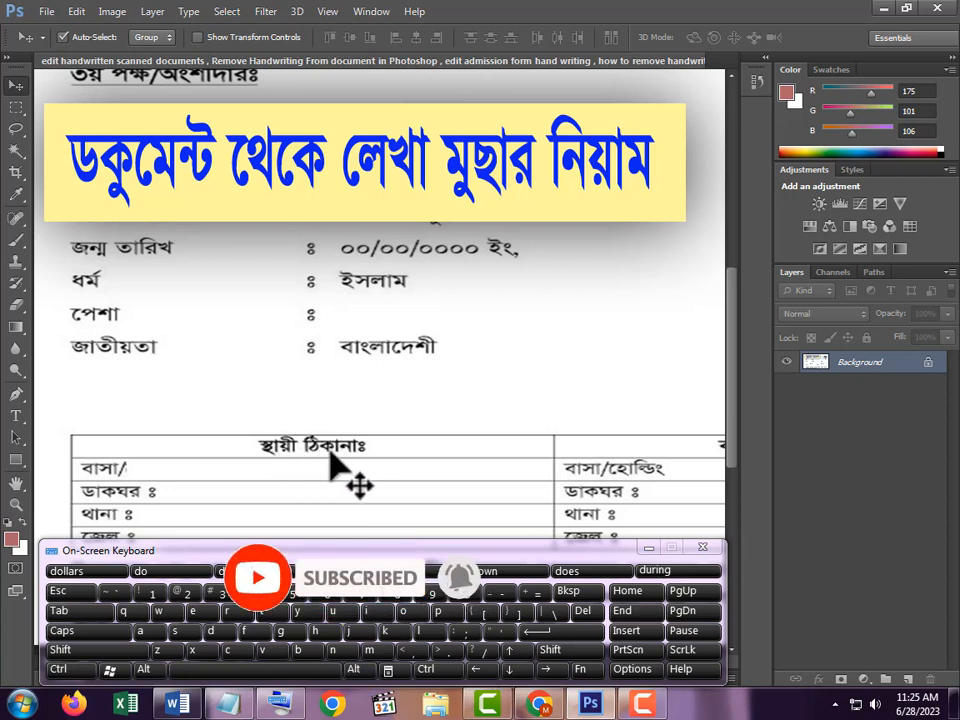
- Marquee-select a blank part of the table's header row with its borders and duplicate it leftward over the heading স্থায়ী ঠিকানাঃ until it is erased
click(15, 107)
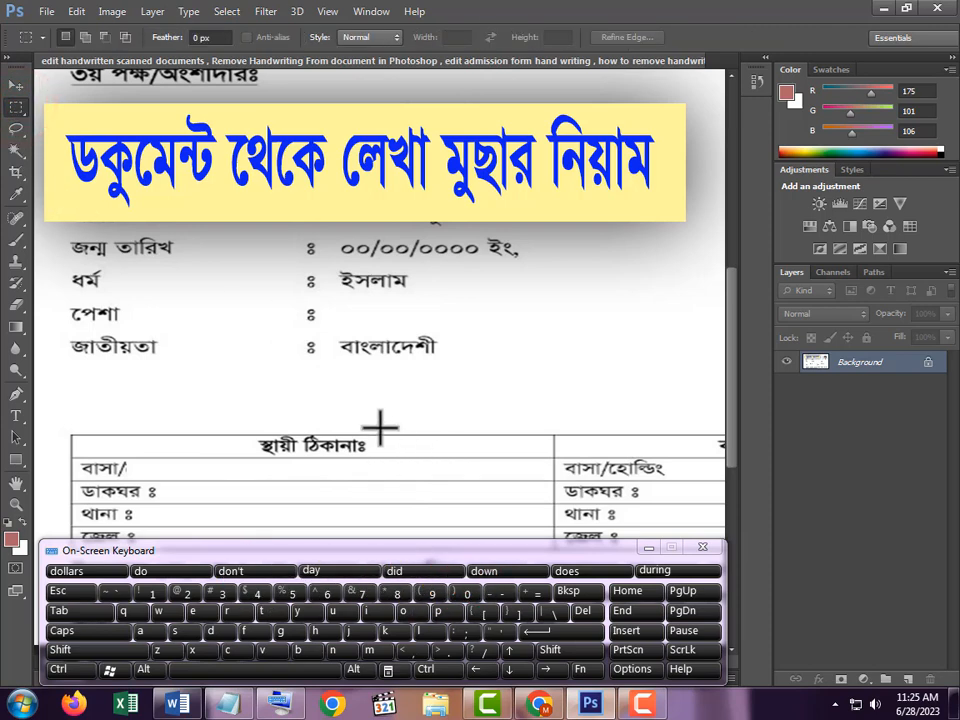
drag(404, 452, 448, 462)
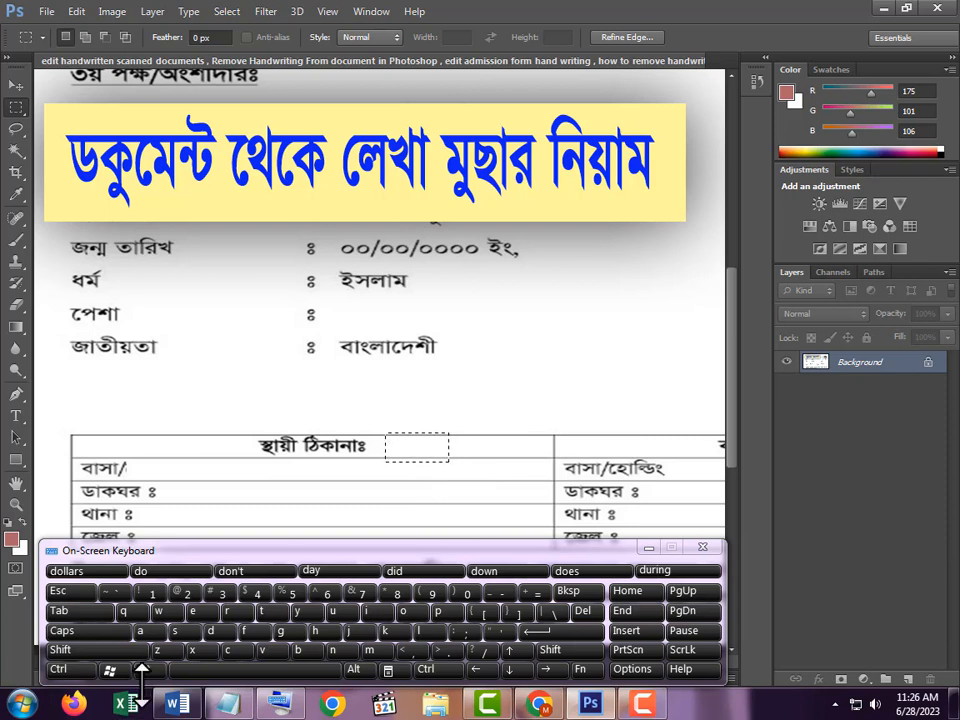
click(15, 85)
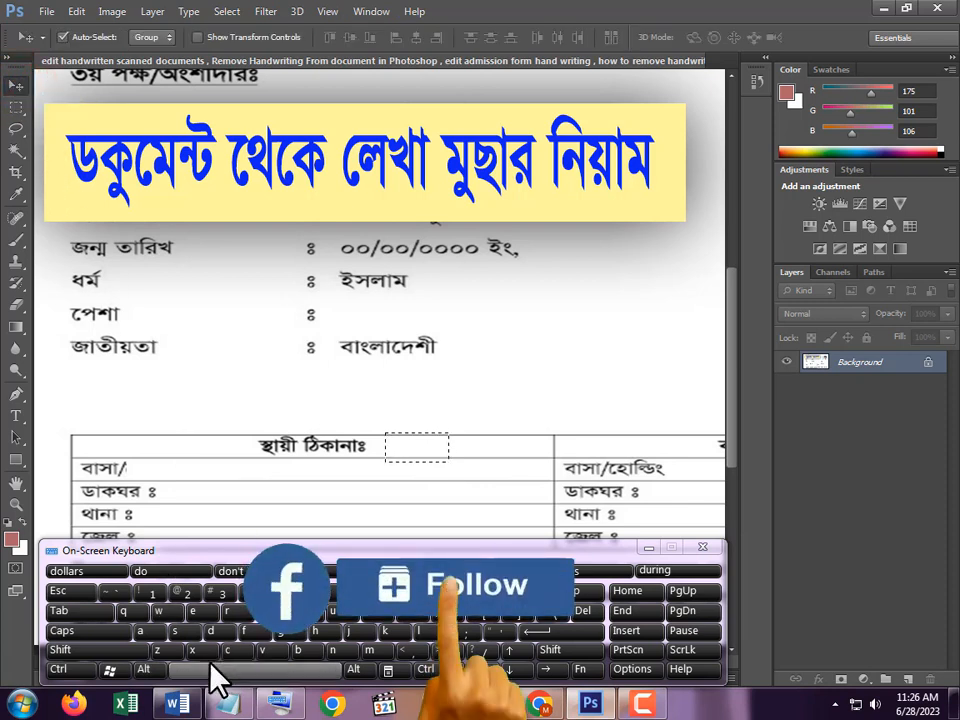
click(146, 668)
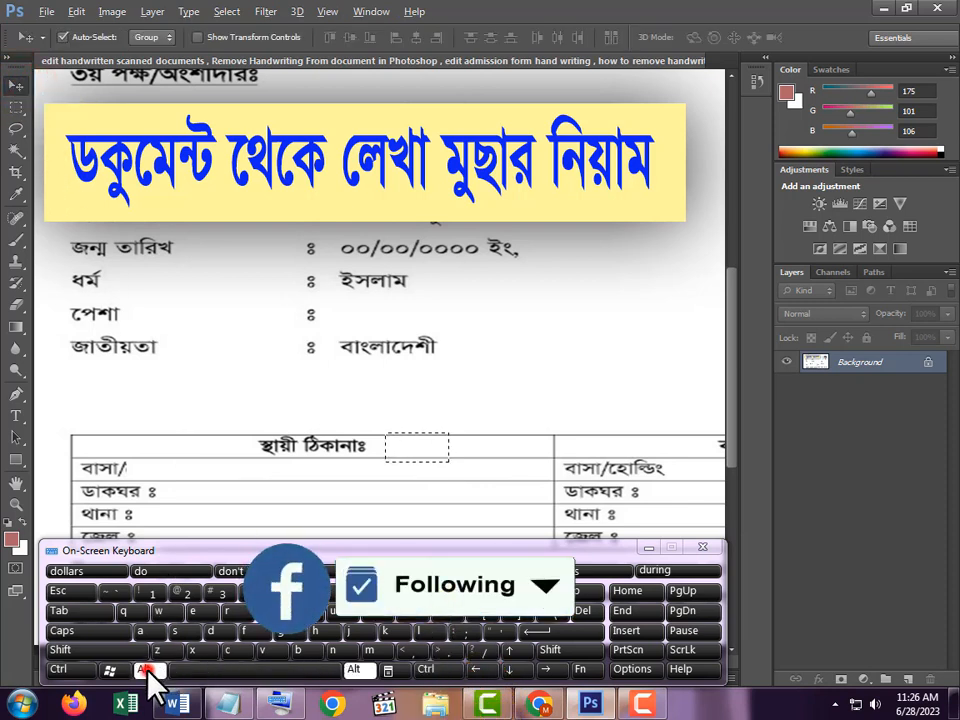
click(484, 673)
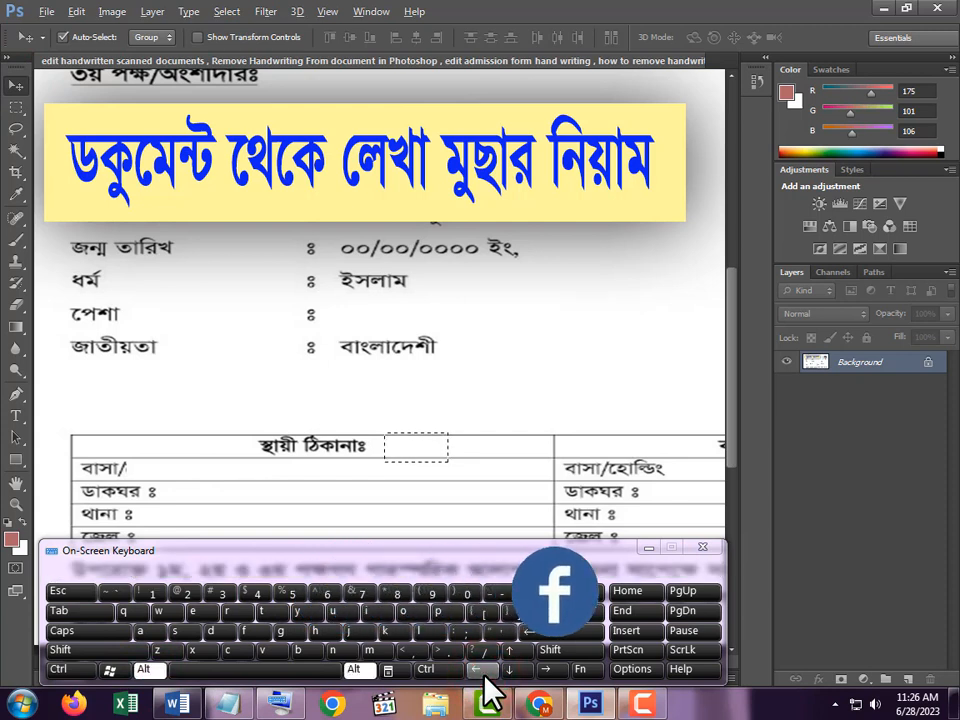
click(485, 676)
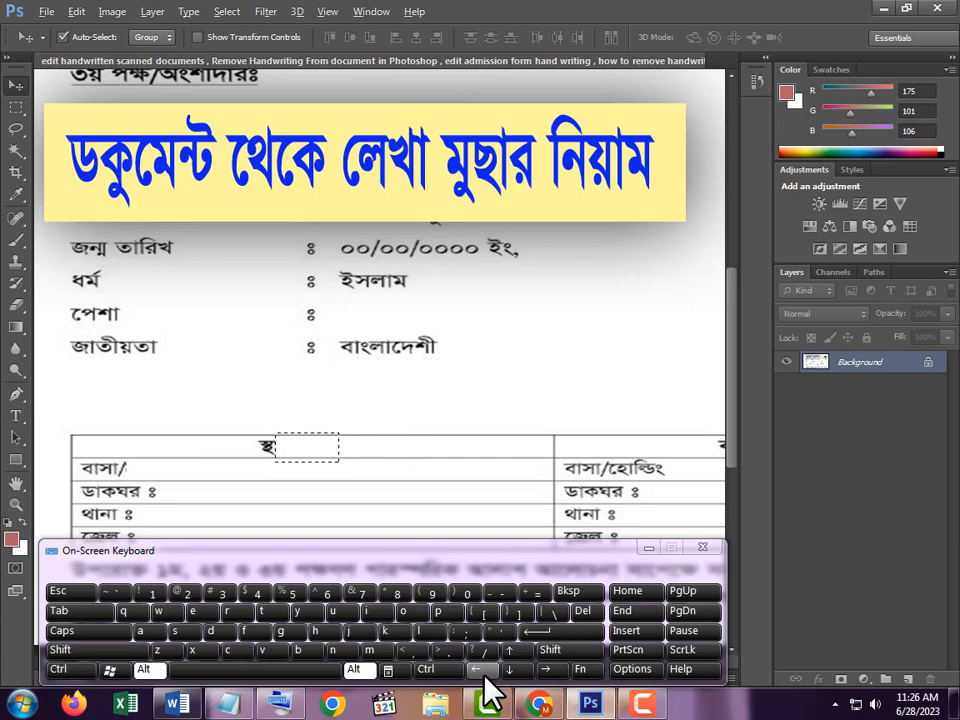
click(485, 673)
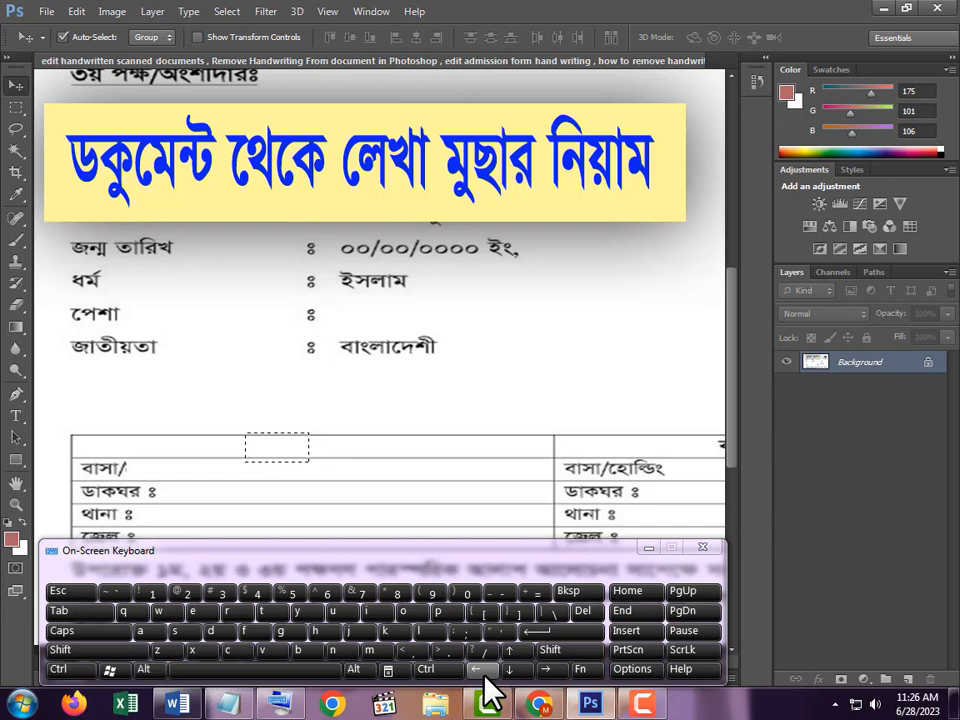